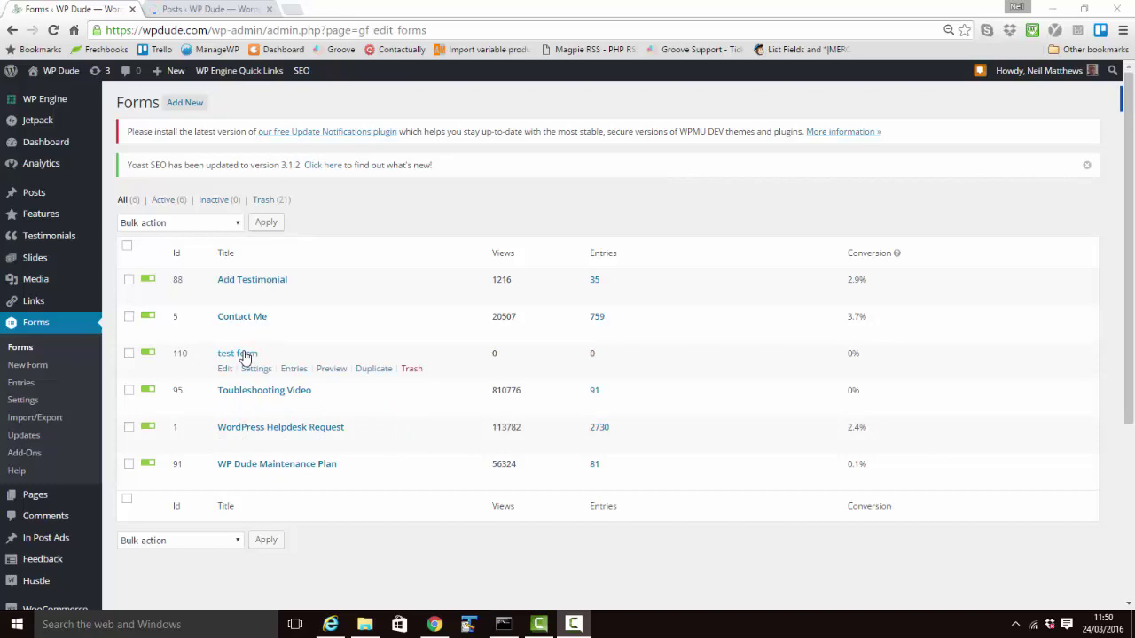
Step: Open 'test form' in the editor and review the Post Fields types: Title, Body, Excerpt, Tags, Category, Image, Custom Field
{"action": "left_click", "coordinate": [225, 368]}
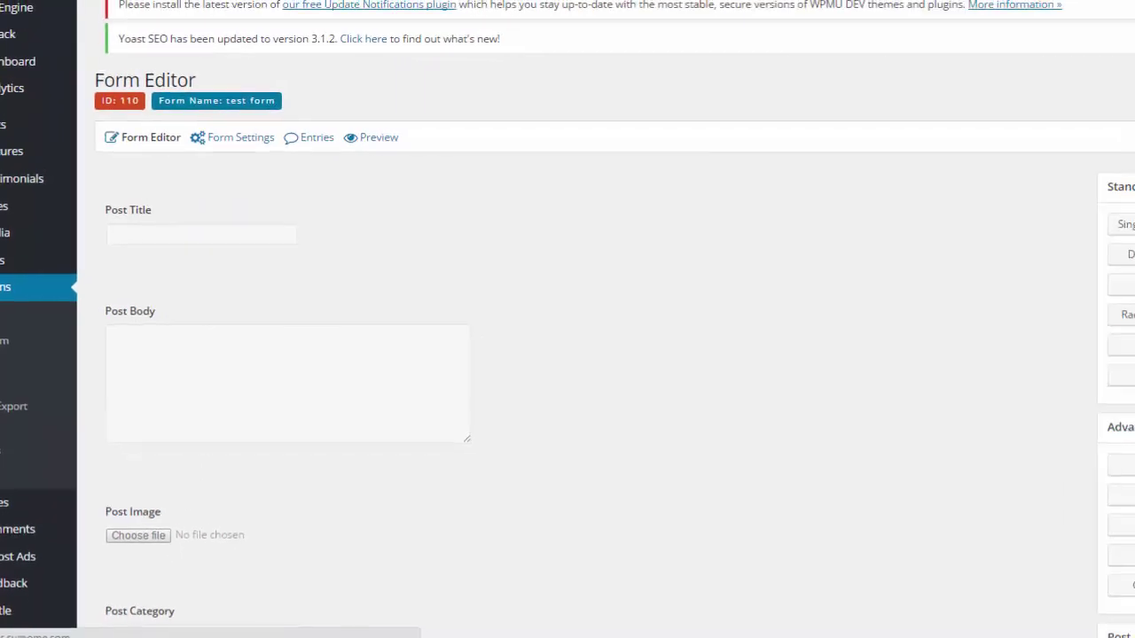
{"action": "scroll", "coordinate": [922, 408], "scroll_direction": "down", "scroll_amount": 2}
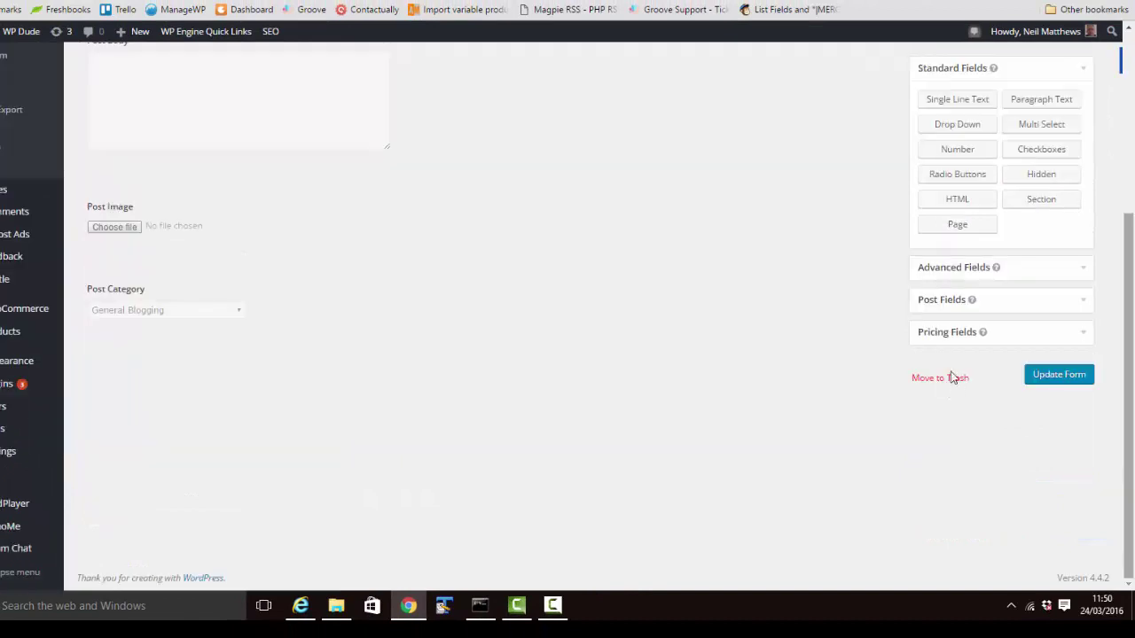
{"action": "left_click", "coordinate": [1080, 314]}
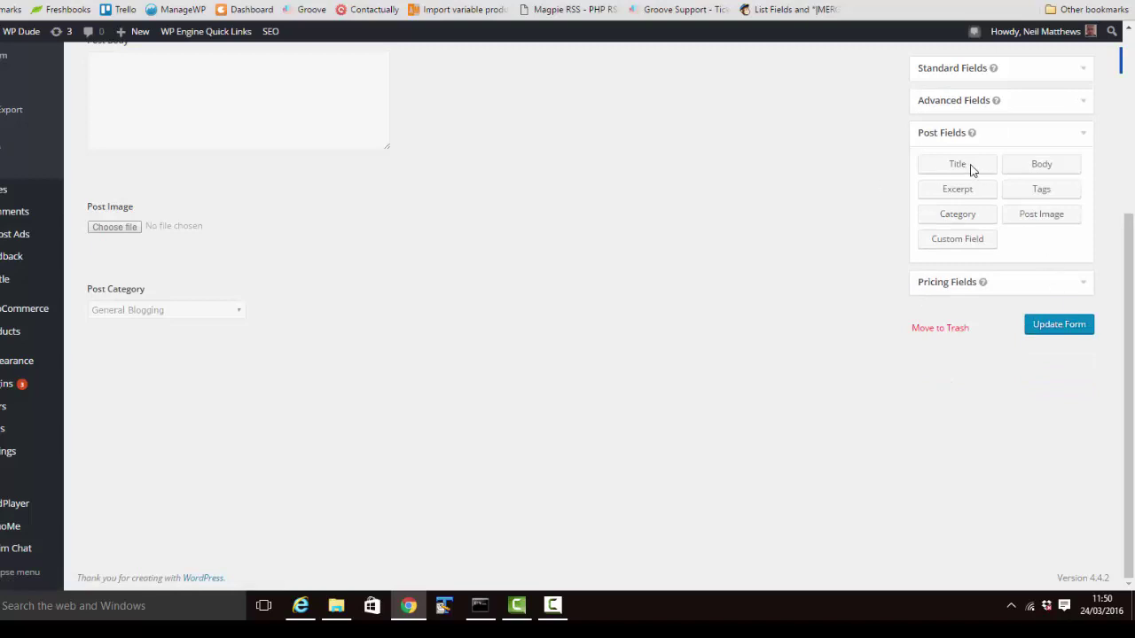
{"action": "left_click", "coordinate": [1041, 167]}
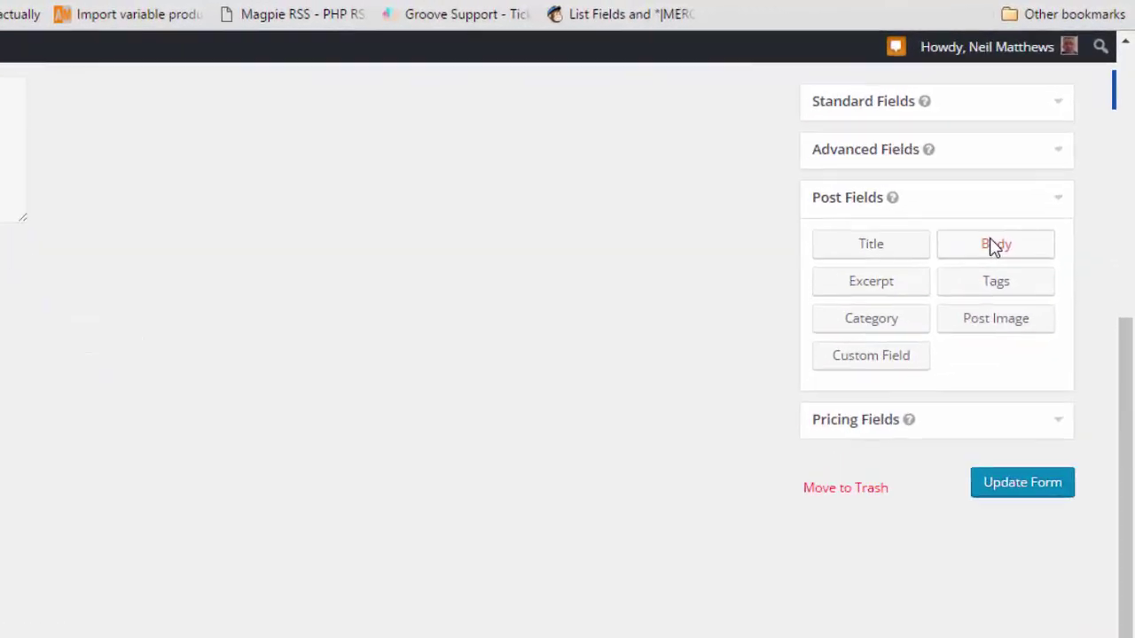
{"action": "left_click", "coordinate": [779, 359]}
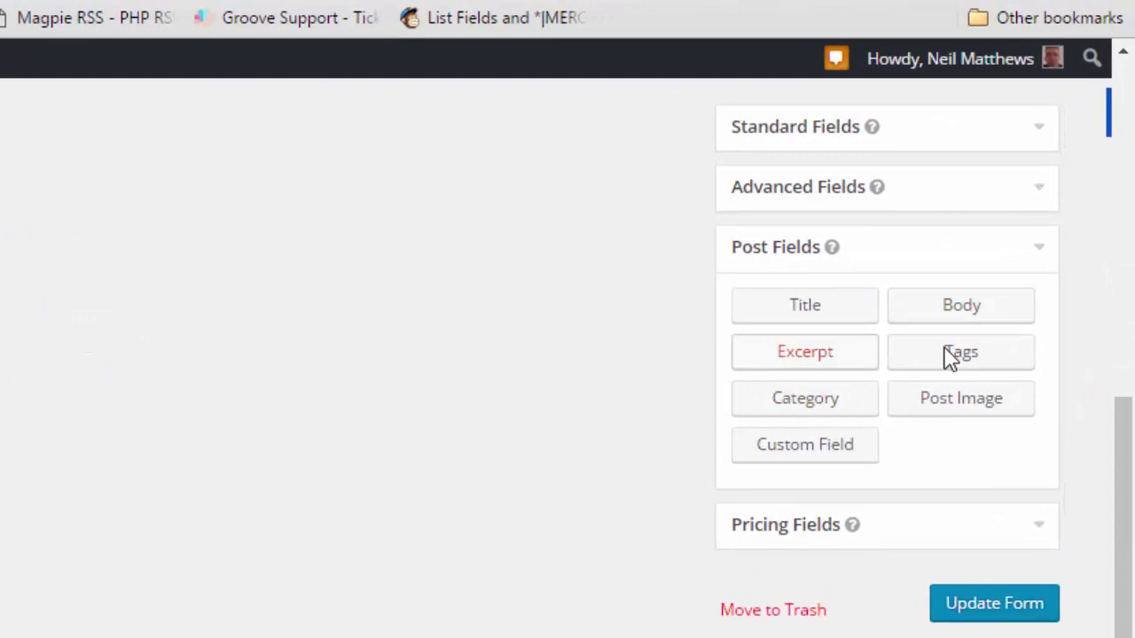
{"action": "left_click", "coordinate": [947, 354]}
{"action": "left_click", "coordinate": [798, 399]}
{"action": "left_click", "coordinate": [951, 405]}
{"action": "left_click", "coordinate": [824, 457]}
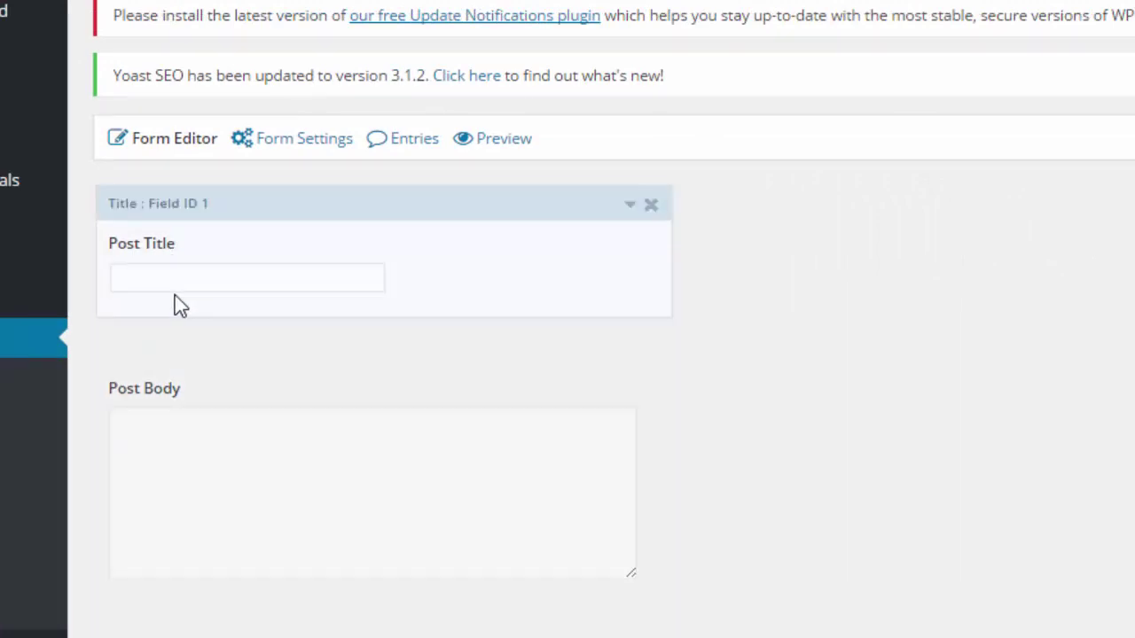
Step: In the Post Title field settings, keep Post Type as Posts and Post Status as Draft
{"action": "left_click", "coordinate": [631, 213]}
{"action": "scroll", "coordinate": [917, 167], "scroll_direction": "down", "scroll_amount": 3}
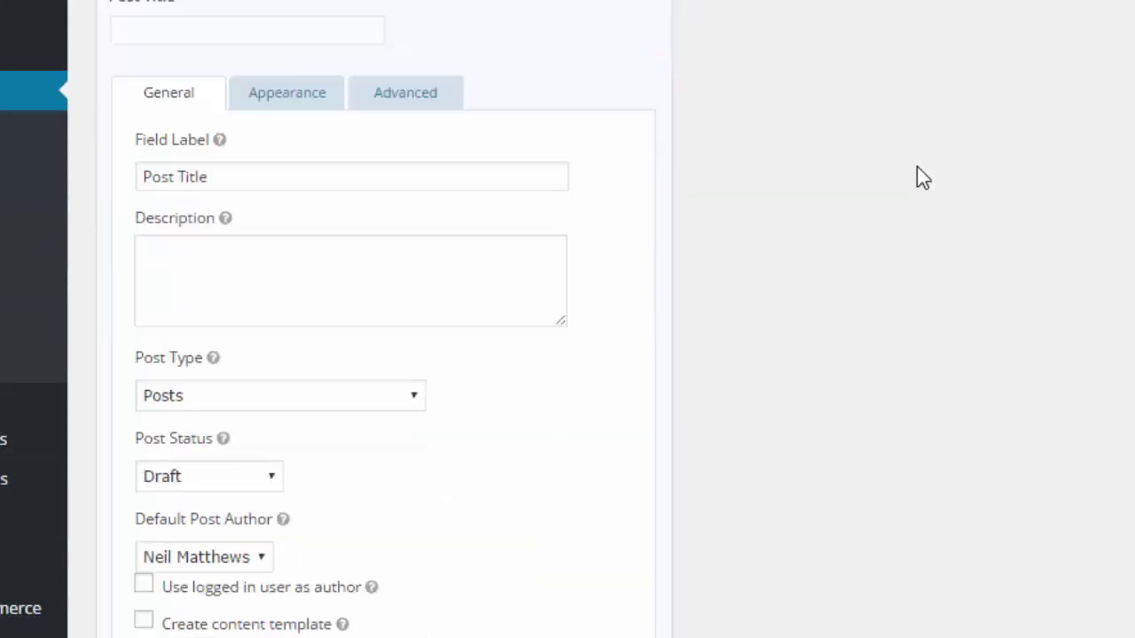
{"action": "scroll", "coordinate": [917, 167], "scroll_direction": "down", "scroll_amount": 2}
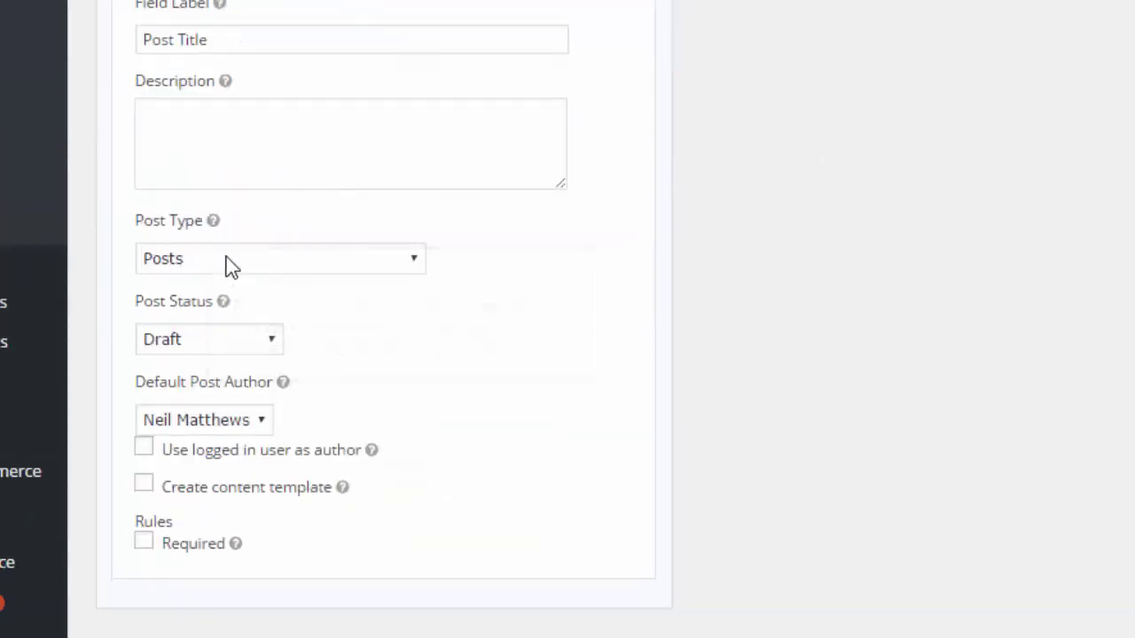
{"action": "left_click", "coordinate": [396, 261]}
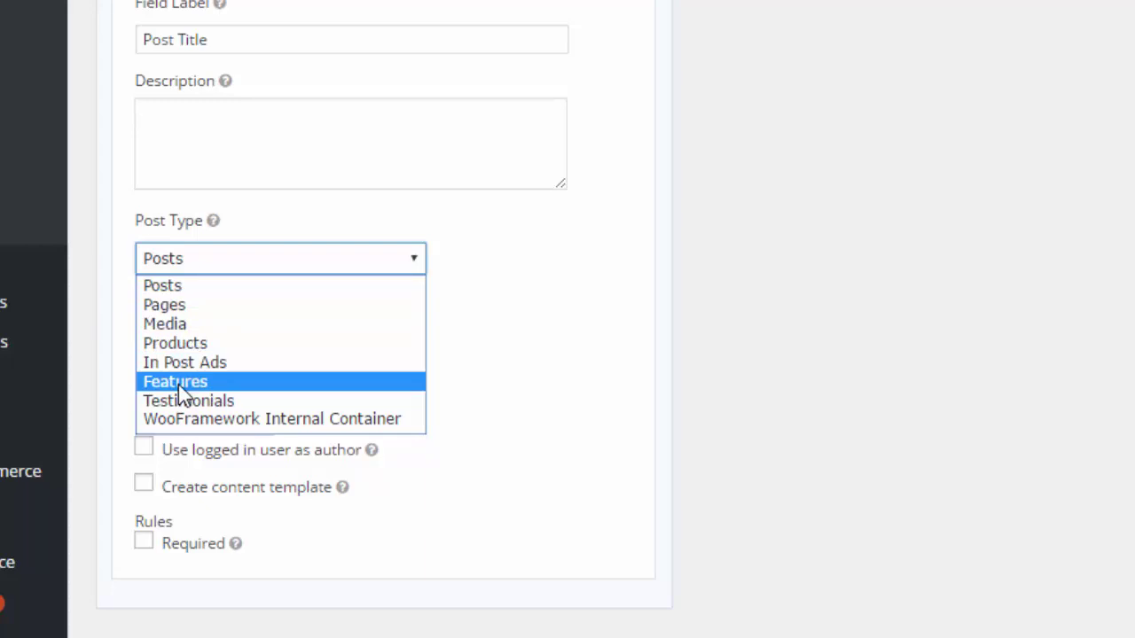
{"action": "left_click", "coordinate": [594, 277]}
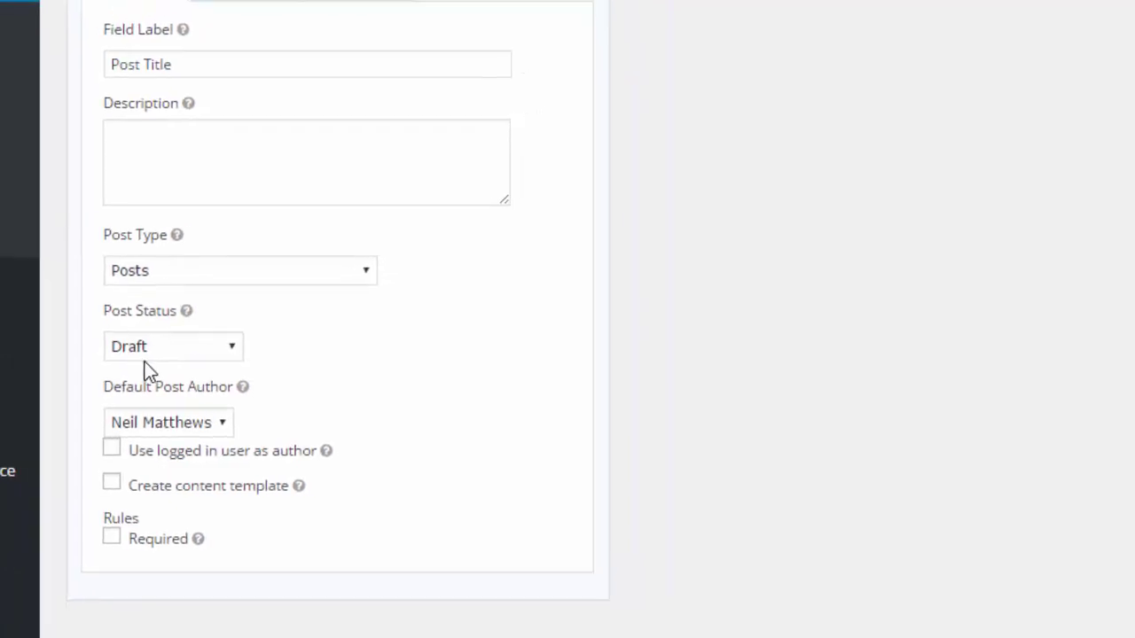
{"action": "left_click", "coordinate": [187, 355]}
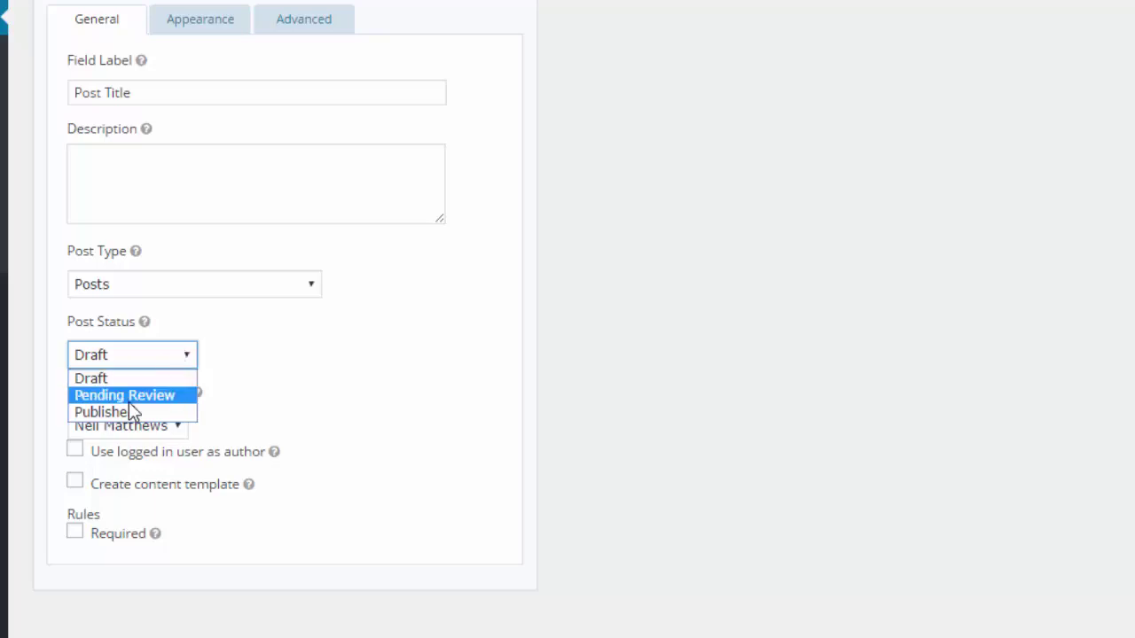
{"action": "left_click", "coordinate": [350, 339]}
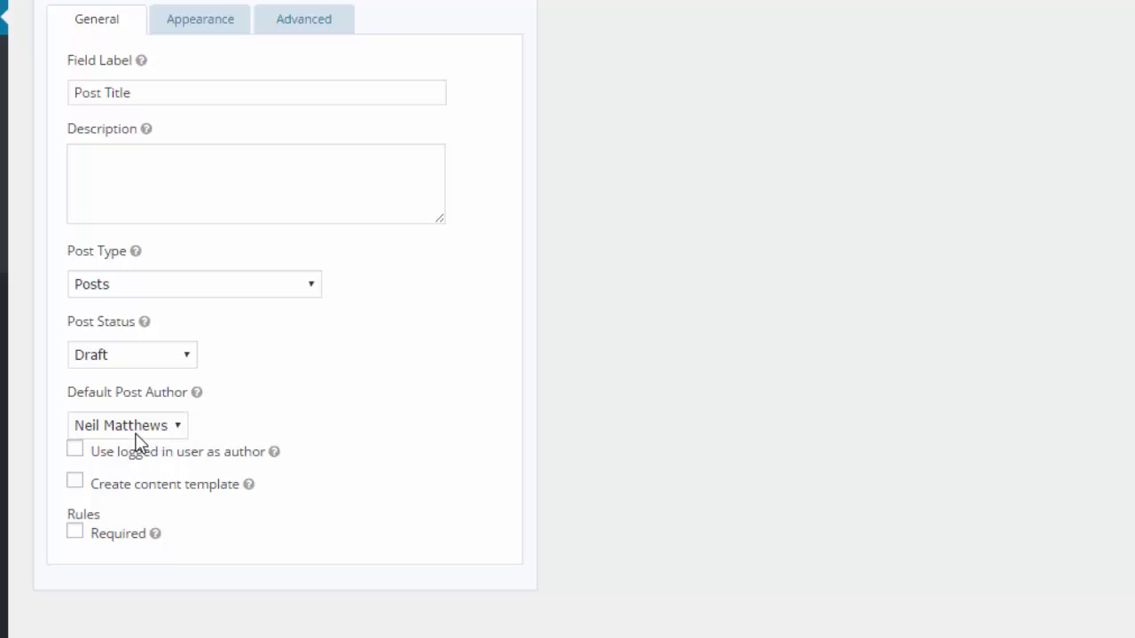
{"action": "scroll", "coordinate": [742, 246], "scroll_direction": "down", "scroll_amount": 1}
{"action": "scroll", "coordinate": [742, 246], "scroll_direction": "down", "scroll_amount": 2}
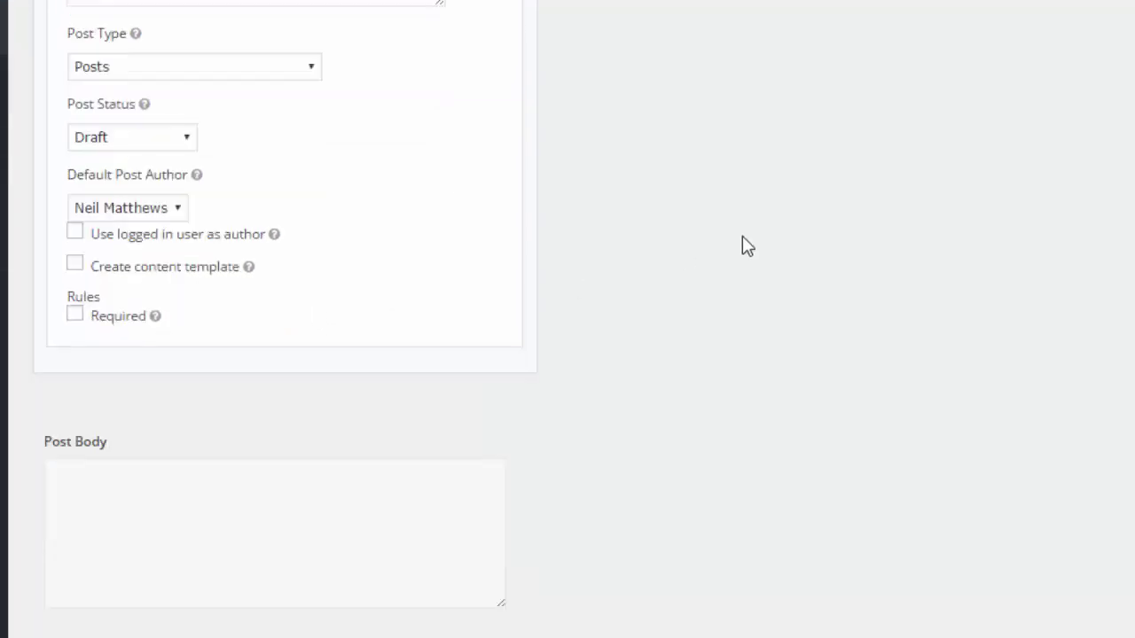
{"action": "scroll", "coordinate": [742, 243], "scroll_direction": "down", "scroll_amount": 2}
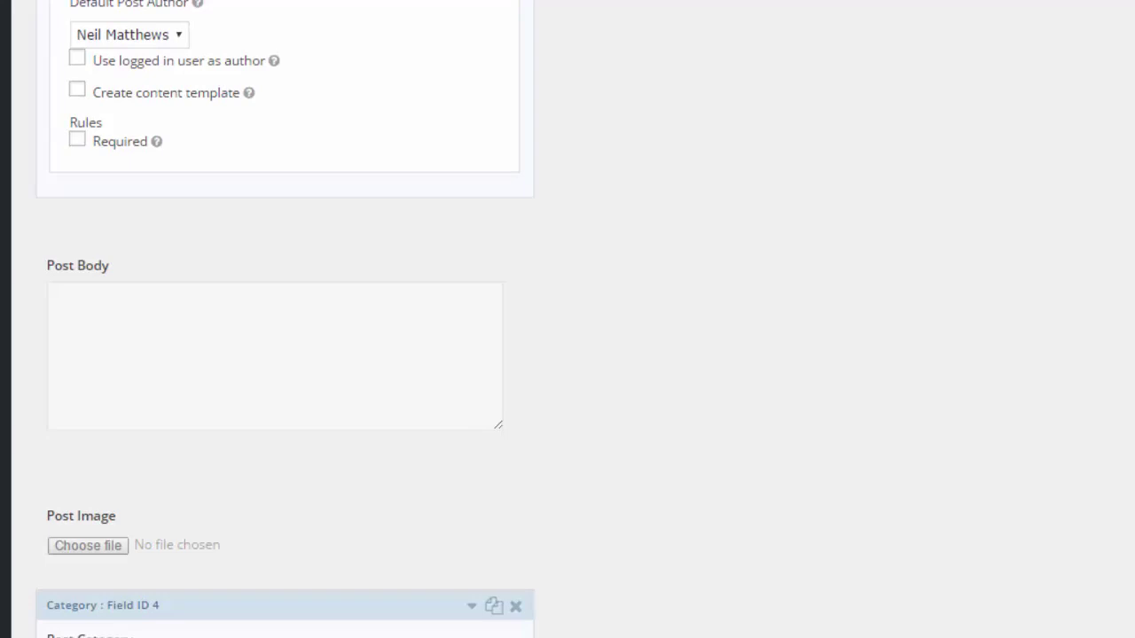
Step: Save the form changes and title a new post 'test'
{"action": "left_click", "coordinate": [1065, 357]}
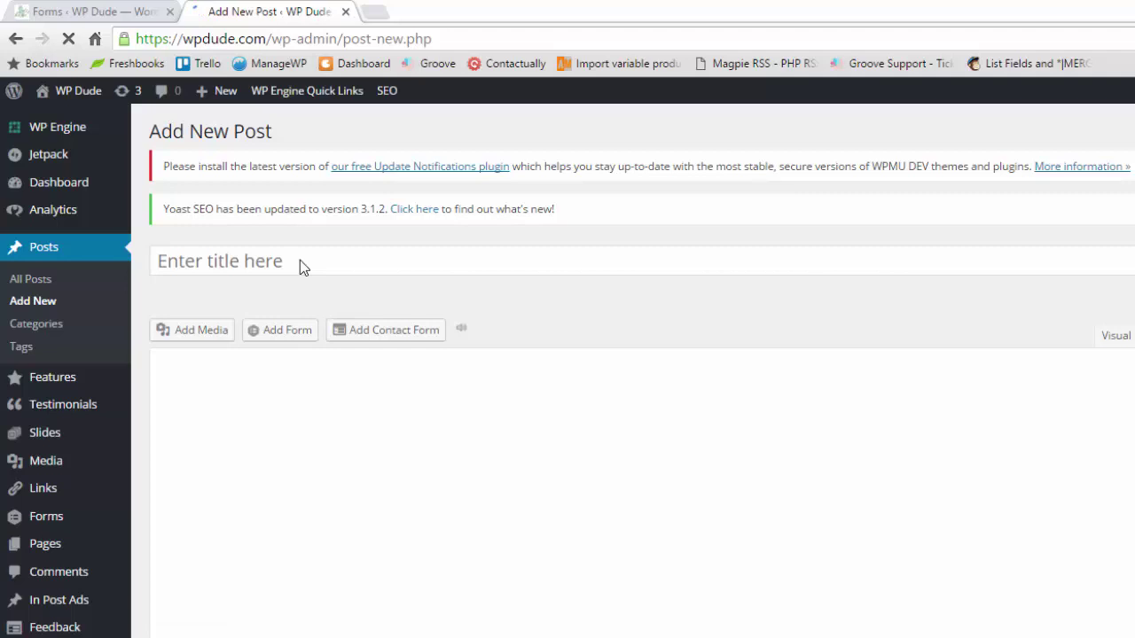
{"action": "left_click", "coordinate": [300, 260]}
{"action": "type", "text": "test"}
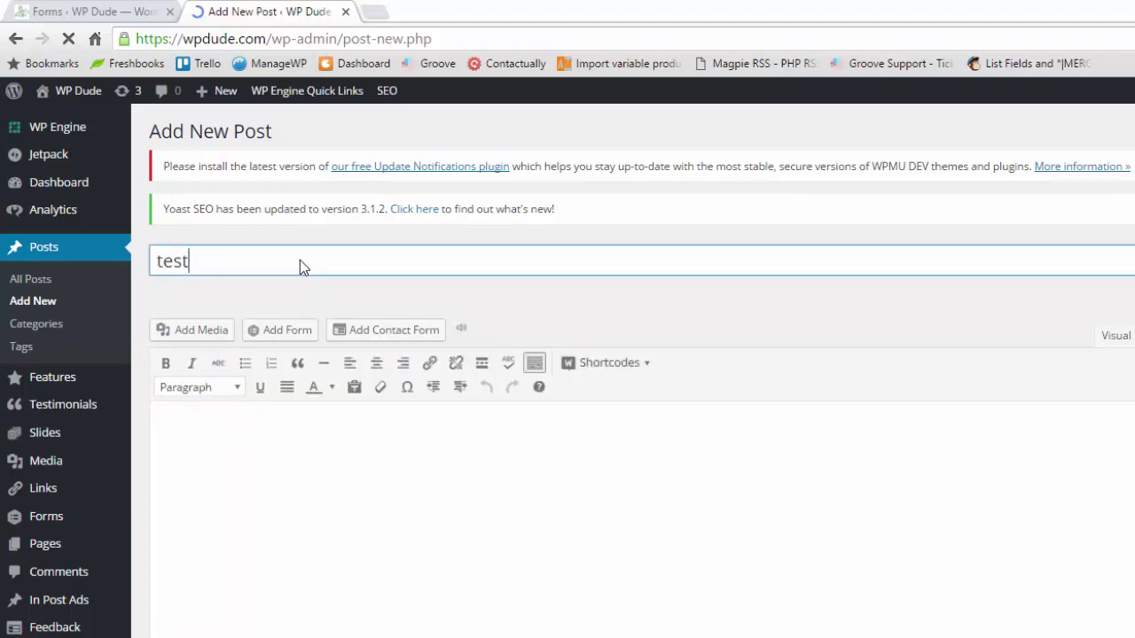
Step: Embed 'test form' in the post using the Insert A Form dialog
{"action": "left_click", "coordinate": [276, 335]}
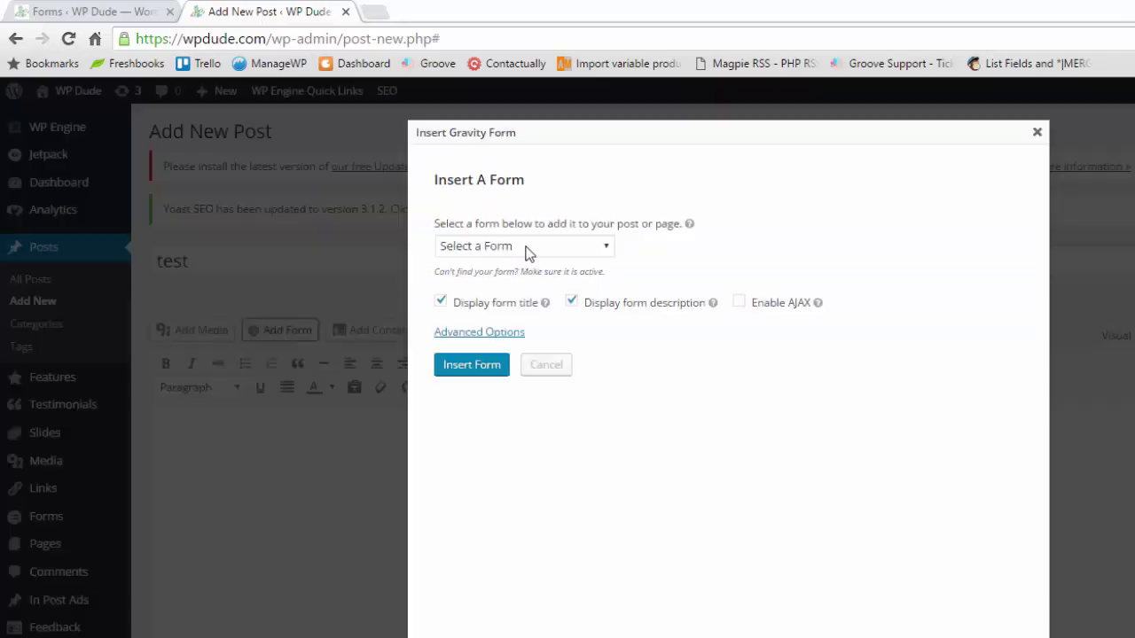
{"action": "left_click", "coordinate": [530, 250]}
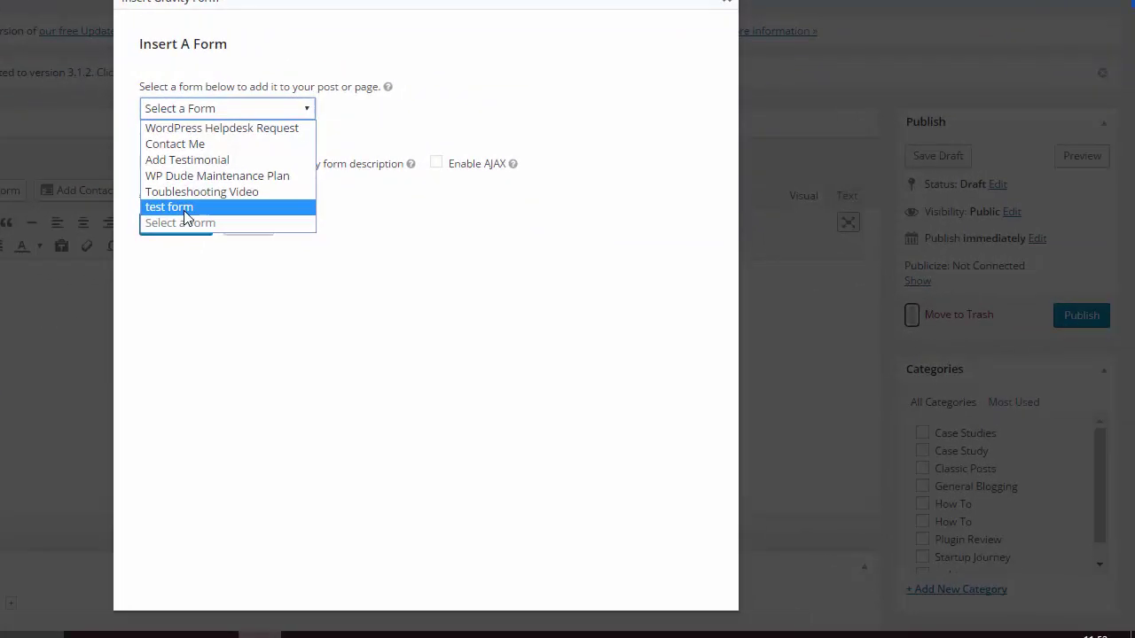
{"action": "left_click", "coordinate": [455, 343]}
{"action": "left_click", "coordinate": [169, 227]}
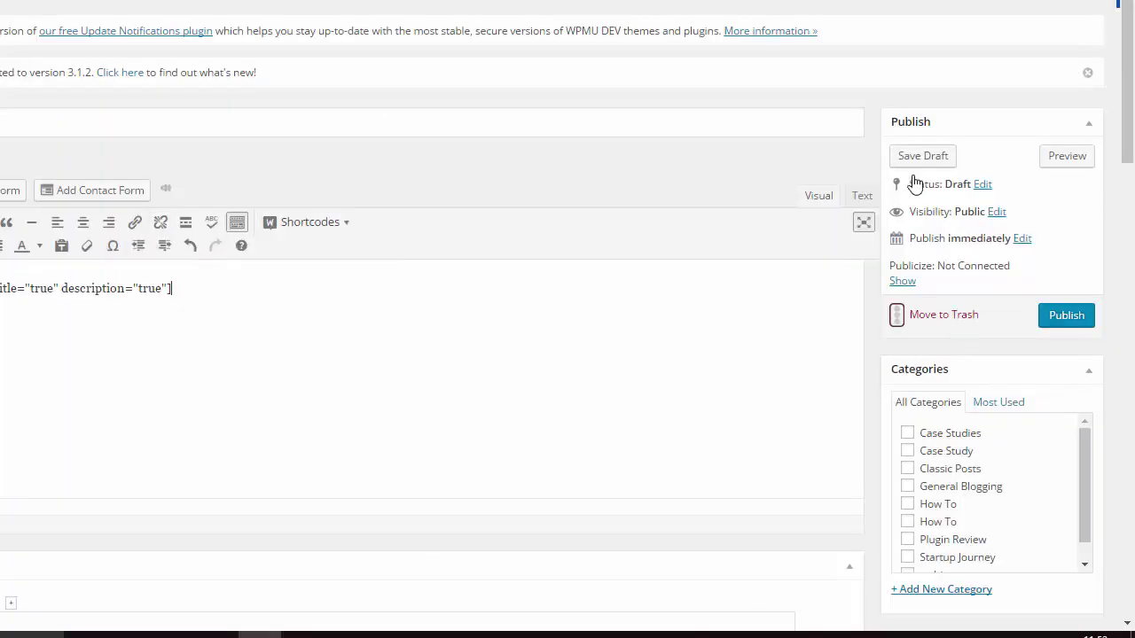
{"action": "left_click", "coordinate": [922, 158]}
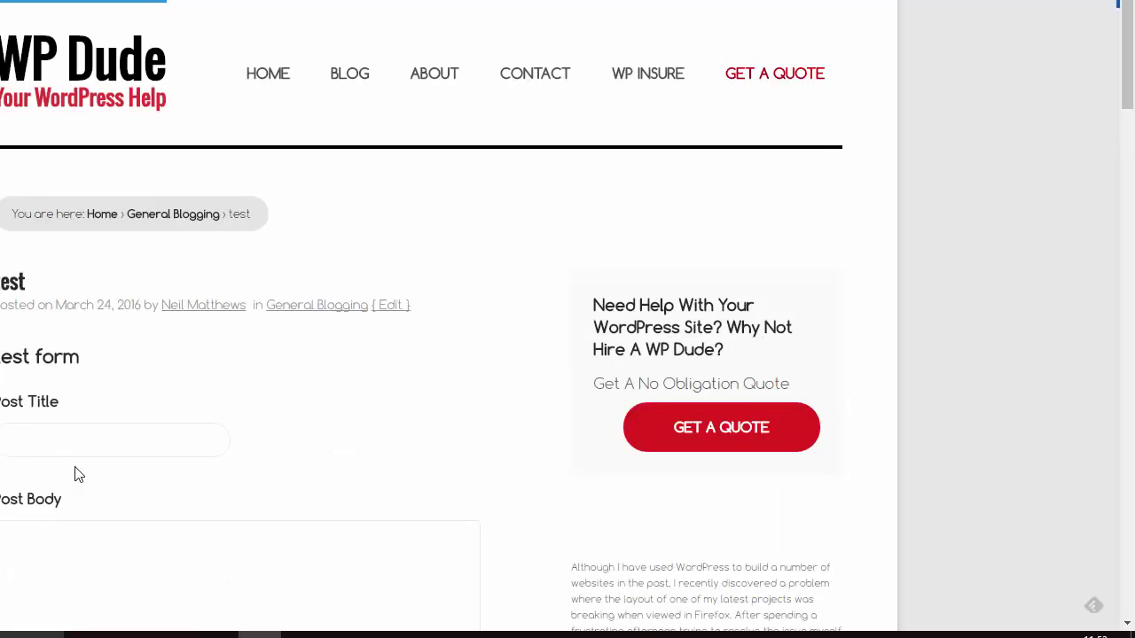
Step: Scroll the post preview to see the form's Post Image and Post Category fields
{"action": "scroll", "coordinate": [55, 442], "scroll_direction": "down", "scroll_amount": 3}
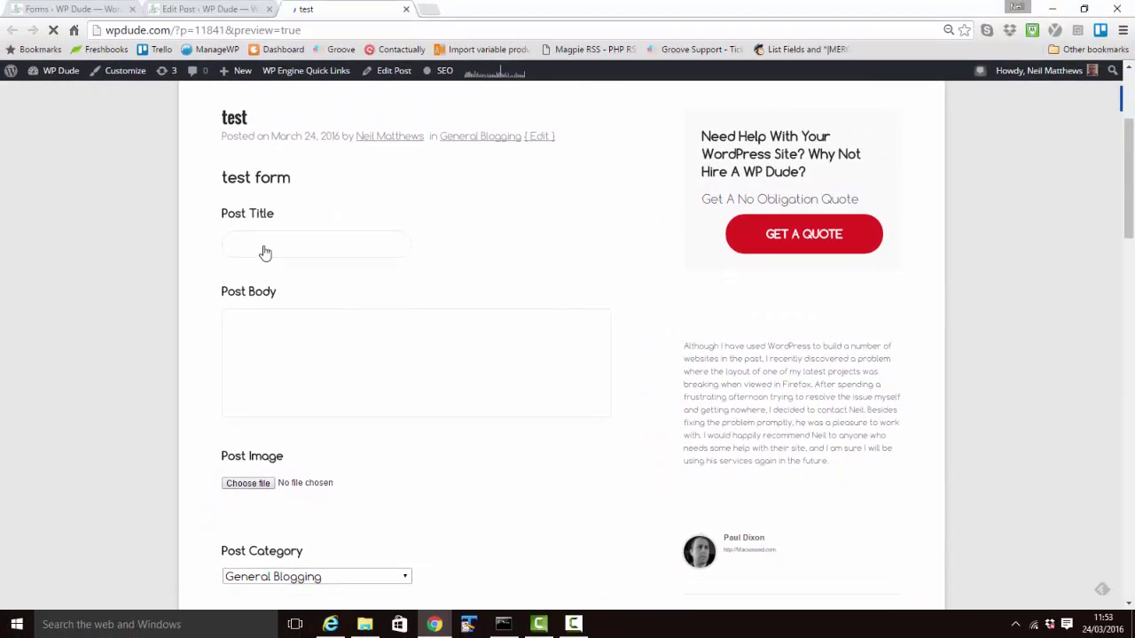
Step: Enter 'blog post from GF' as the form's Post Title
{"action": "left_click", "coordinate": [265, 253]}
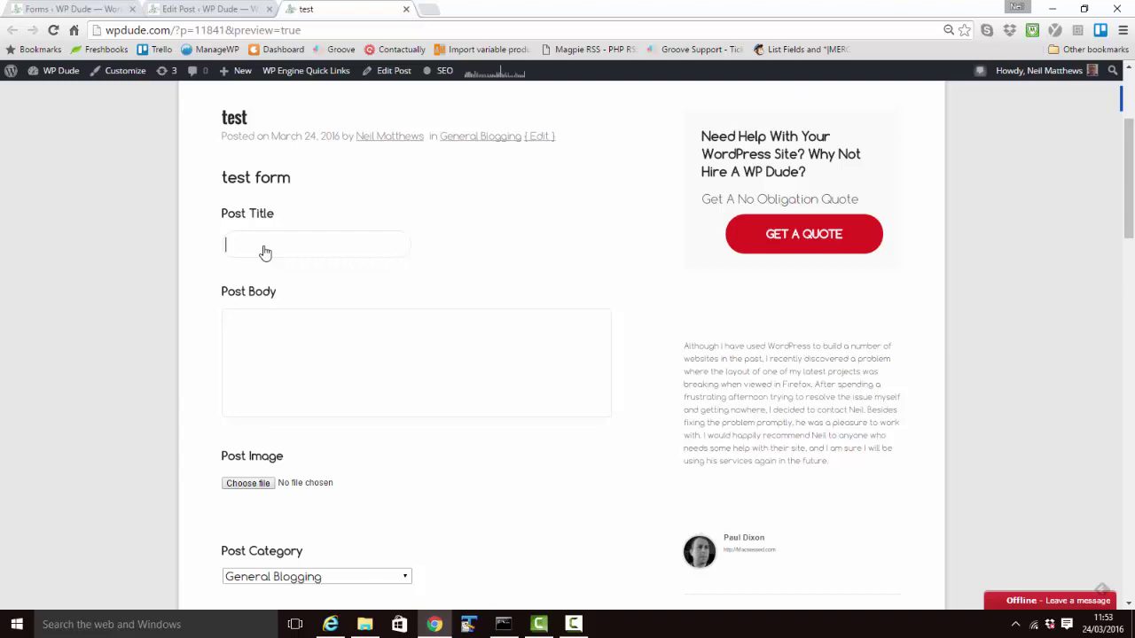
{"action": "type", "text": "blog post "}
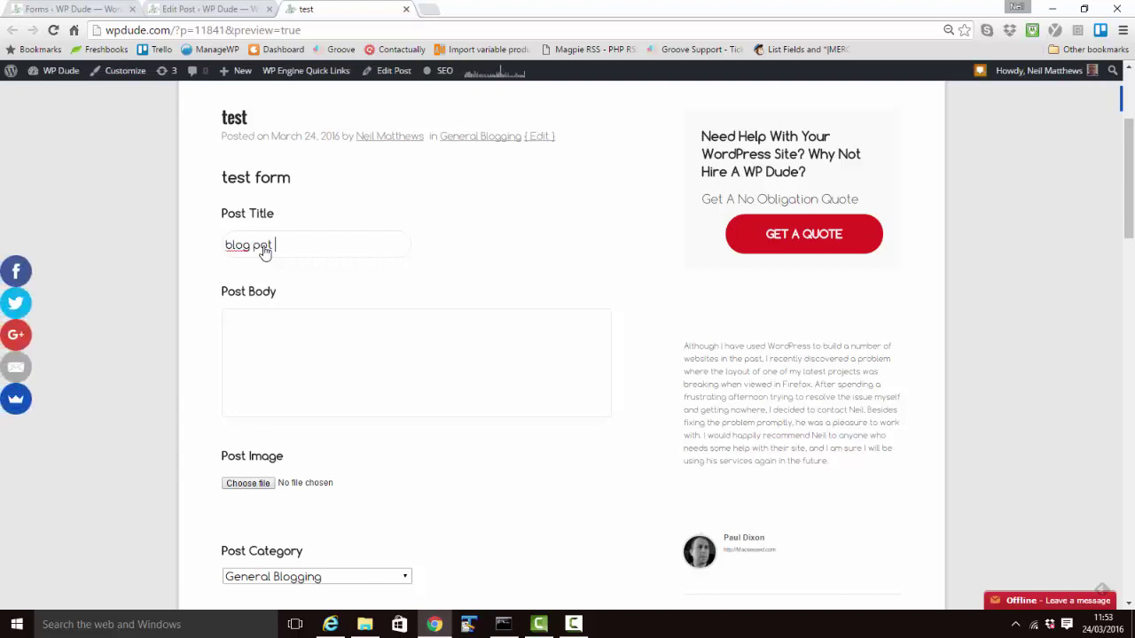
{"action": "type", "text": "t from "}
{"action": "type", "text": "GF"}
{"action": "scroll", "coordinate": [260, 251], "scroll_direction": "down", "scroll_amount": 10}
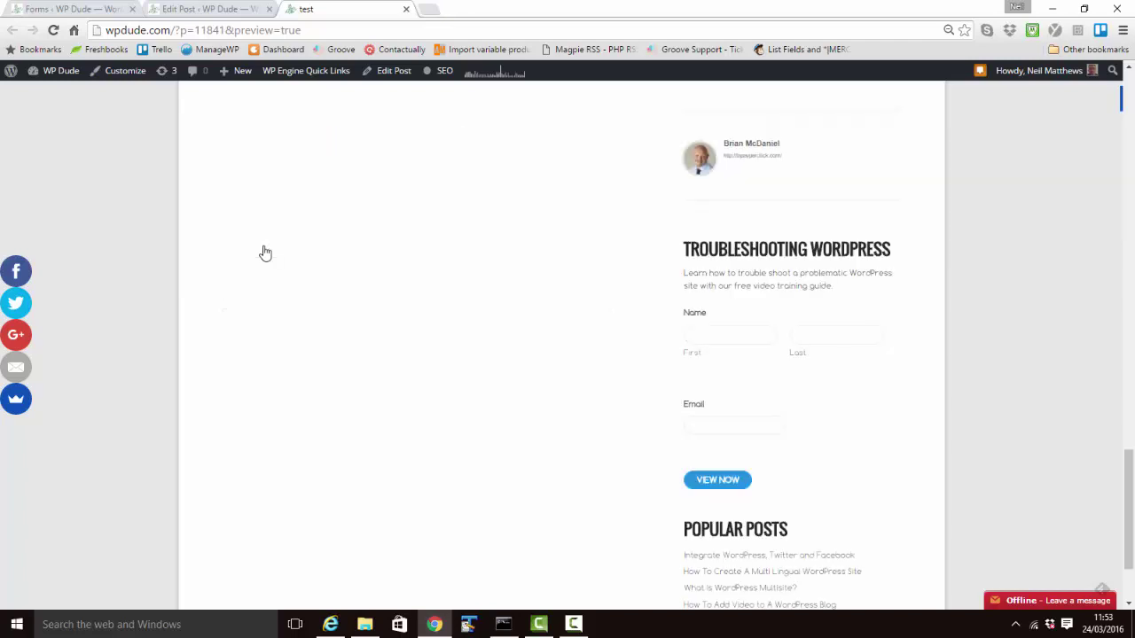
{"action": "scroll", "coordinate": [461, 321], "scroll_direction": "up", "scroll_amount": 3}
{"action": "scroll", "coordinate": [456, 319], "scroll_direction": "up", "scroll_amount": 3}
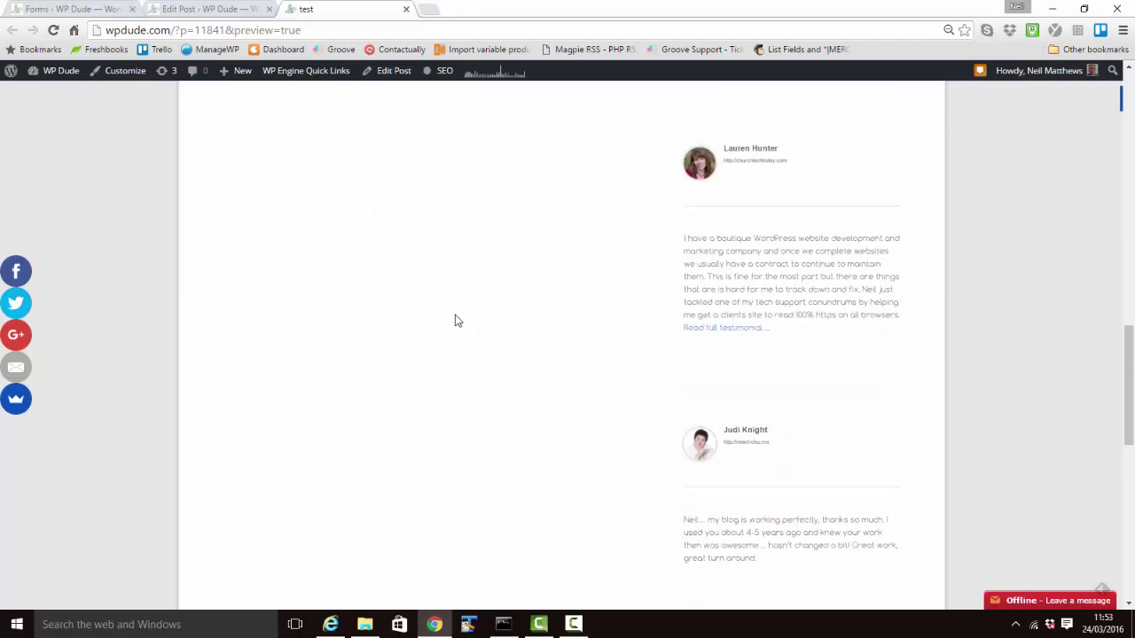
{"action": "scroll", "coordinate": [455, 321], "scroll_direction": "up", "scroll_amount": 1}
{"action": "scroll", "coordinate": [454, 321], "scroll_direction": "up", "scroll_amount": 5}
{"action": "scroll", "coordinate": [366, 295], "scroll_direction": "up", "scroll_amount": 3}
{"action": "scroll", "coordinate": [367, 294], "scroll_direction": "up", "scroll_amount": 5}
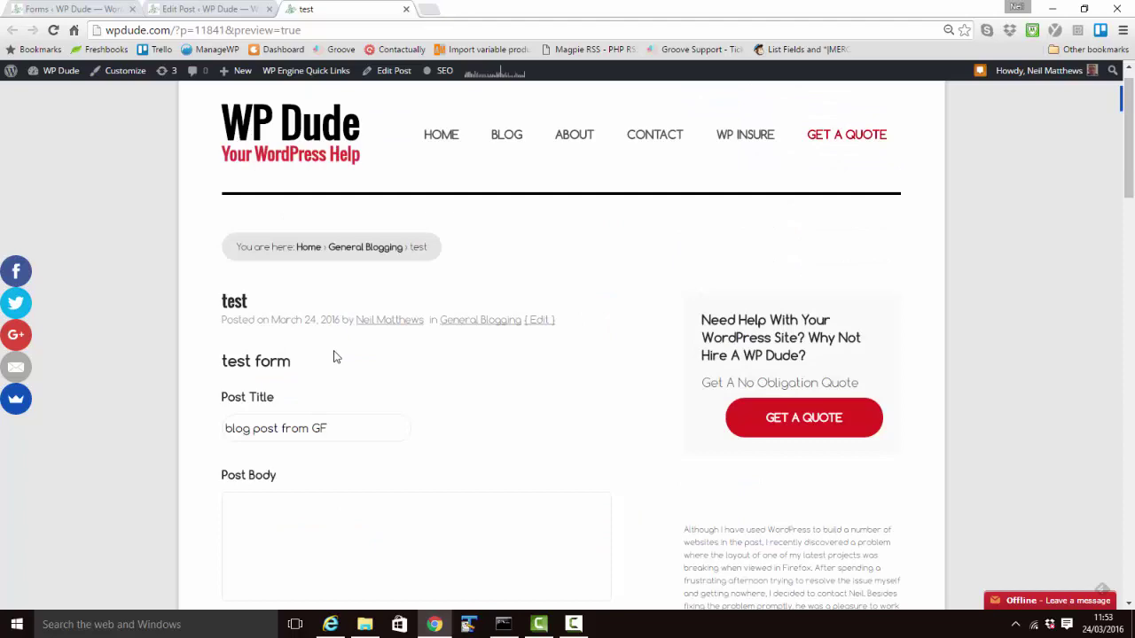
{"action": "scroll", "coordinate": [310, 403], "scroll_direction": "down", "scroll_amount": 1}
Step: Enter 'lorem ipsum' as the form's Post Body
{"action": "left_click", "coordinate": [296, 459]}
{"action": "type", "text": "lor"}
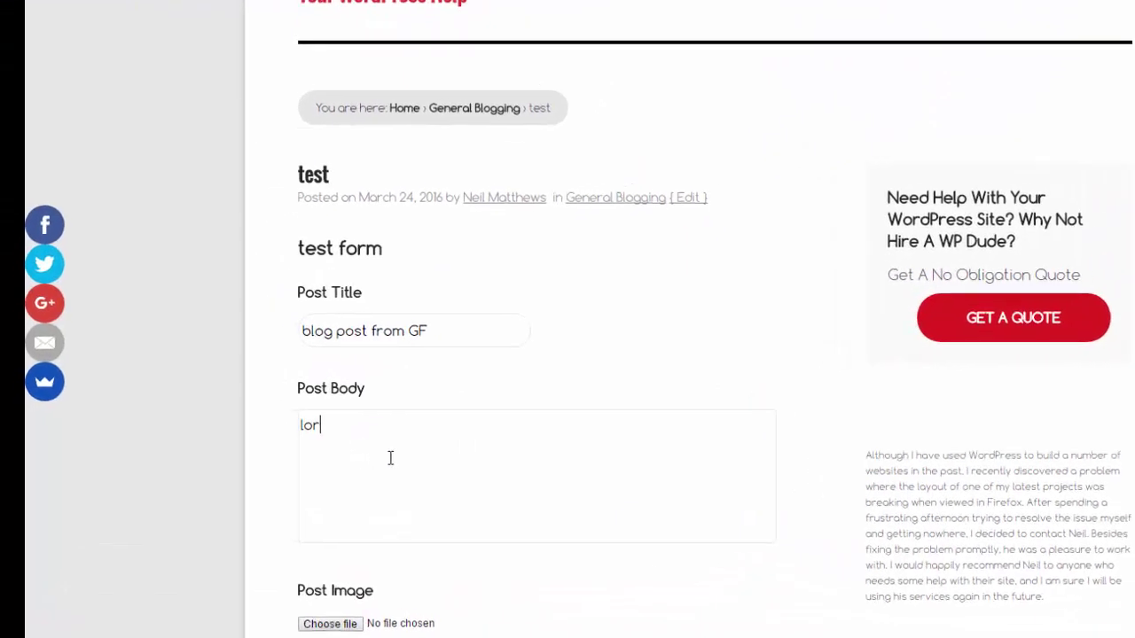
{"action": "type", "text": "emip"}
{"action": "key", "text": "BackSpace"}
{"action": "key", "text": "BackSpace"}
{"action": "type", "text": "ipsu"}
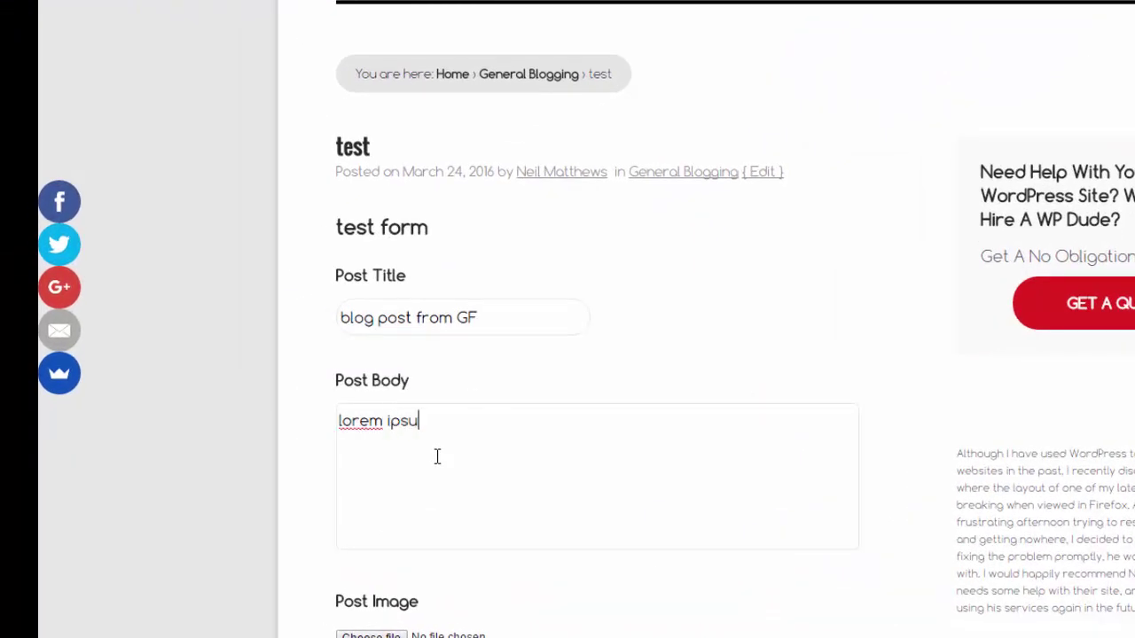
{"action": "type", "text": "m"}
{"action": "scroll", "coordinate": [585, 431], "scroll_direction": "down", "scroll_amount": 2}
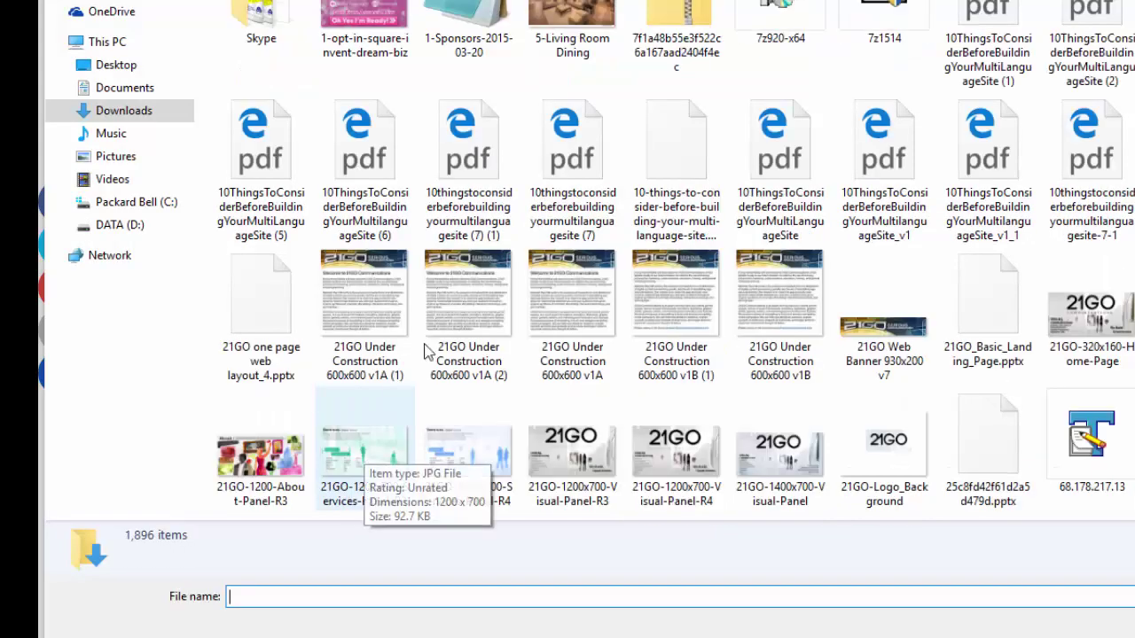
Step: Attach 5-Living Room Dining.jpg from Downloads as the Post Image
{"action": "left_click", "coordinate": [586, 31]}
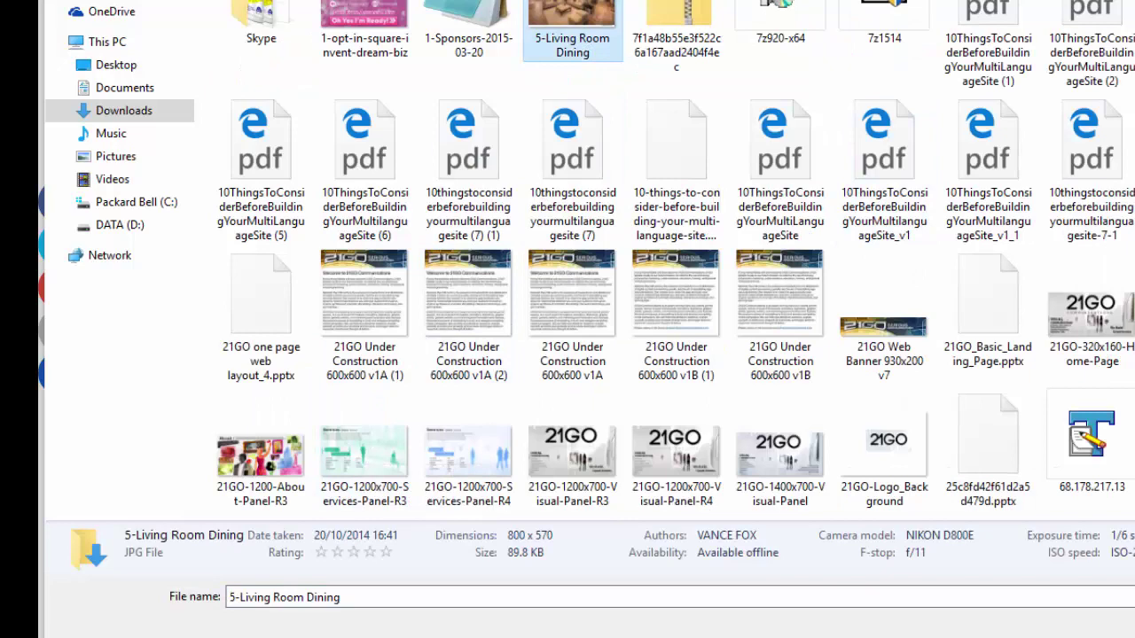
{"action": "key", "text": "Return"}
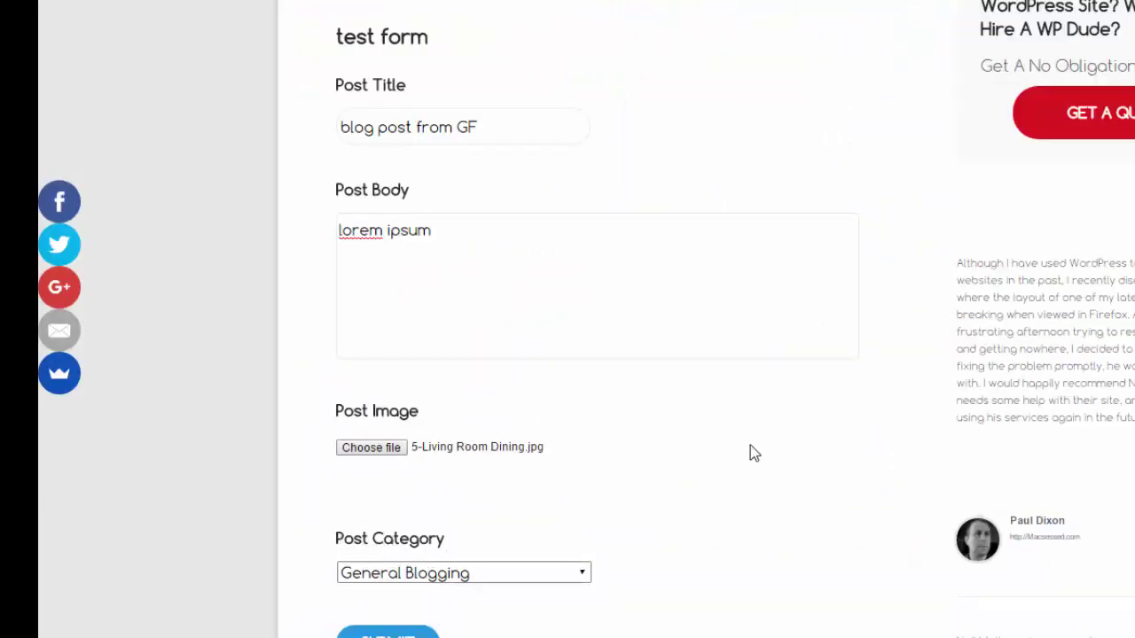
Step: Set the Post Category to Plugin Review and submit the form
{"action": "scroll", "coordinate": [750, 451], "scroll_direction": "down", "scroll_amount": 2}
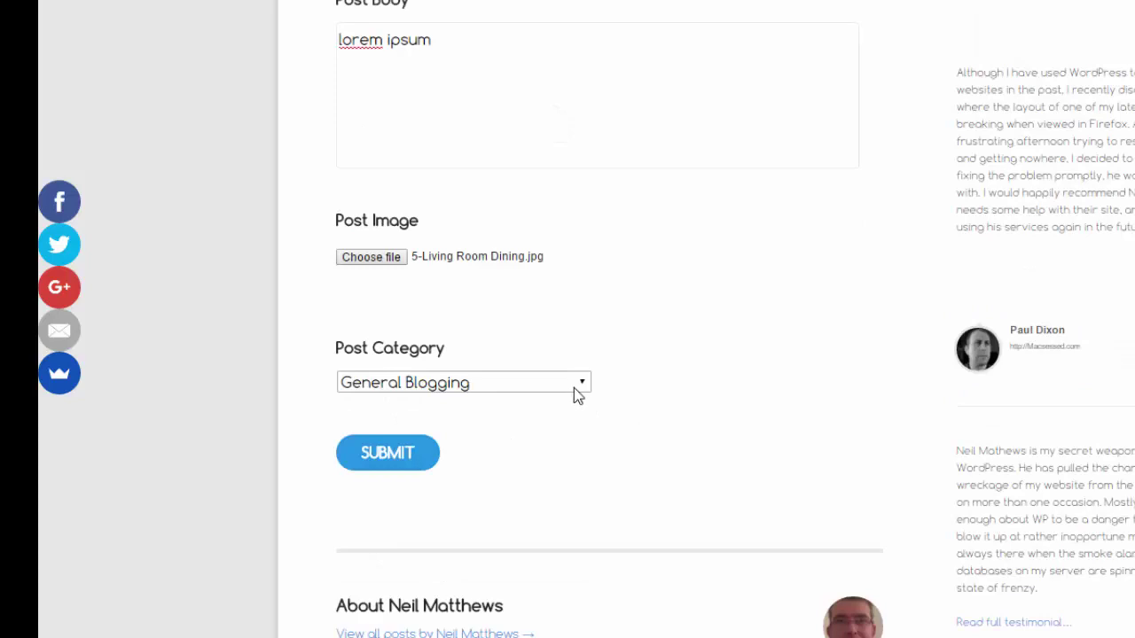
{"action": "left_click", "coordinate": [582, 387]}
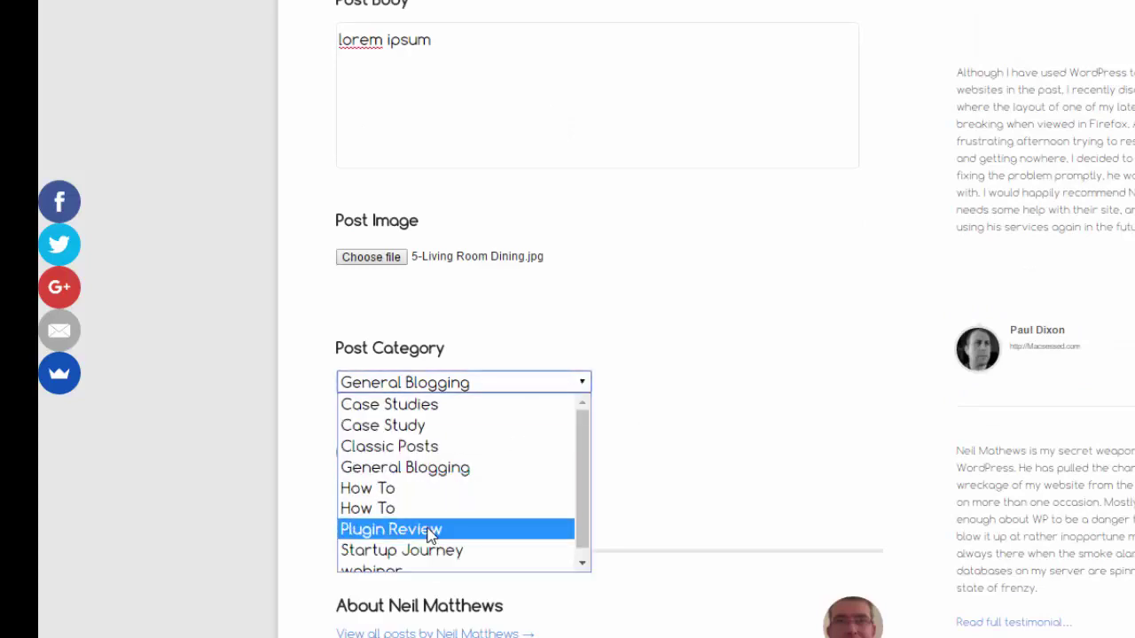
{"action": "left_click", "coordinate": [432, 534]}
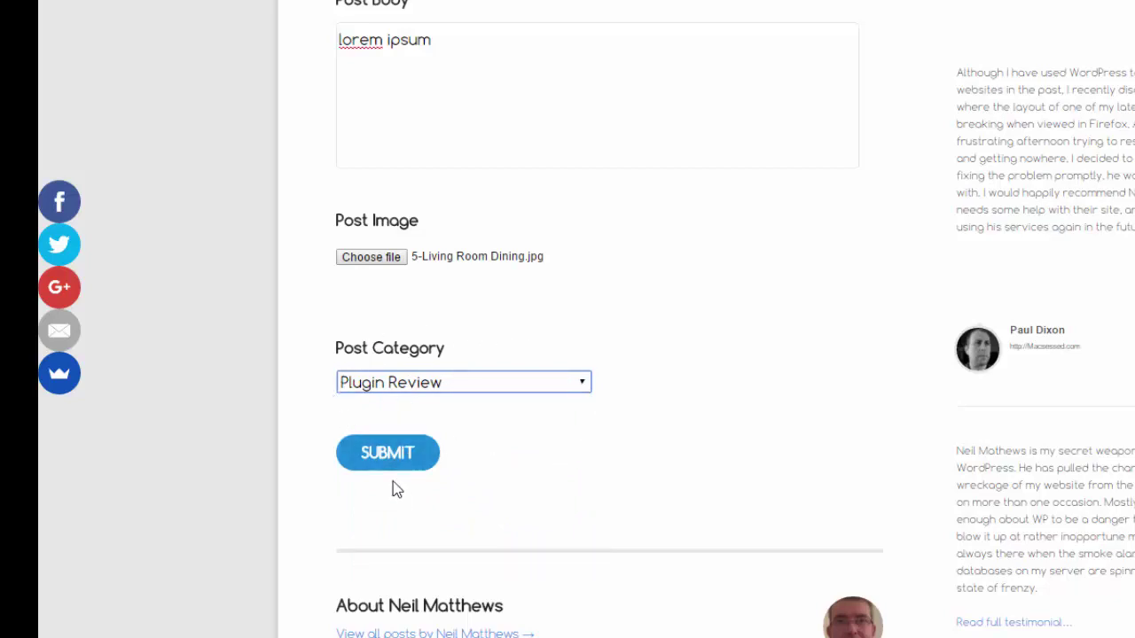
{"action": "left_click", "coordinate": [381, 457]}
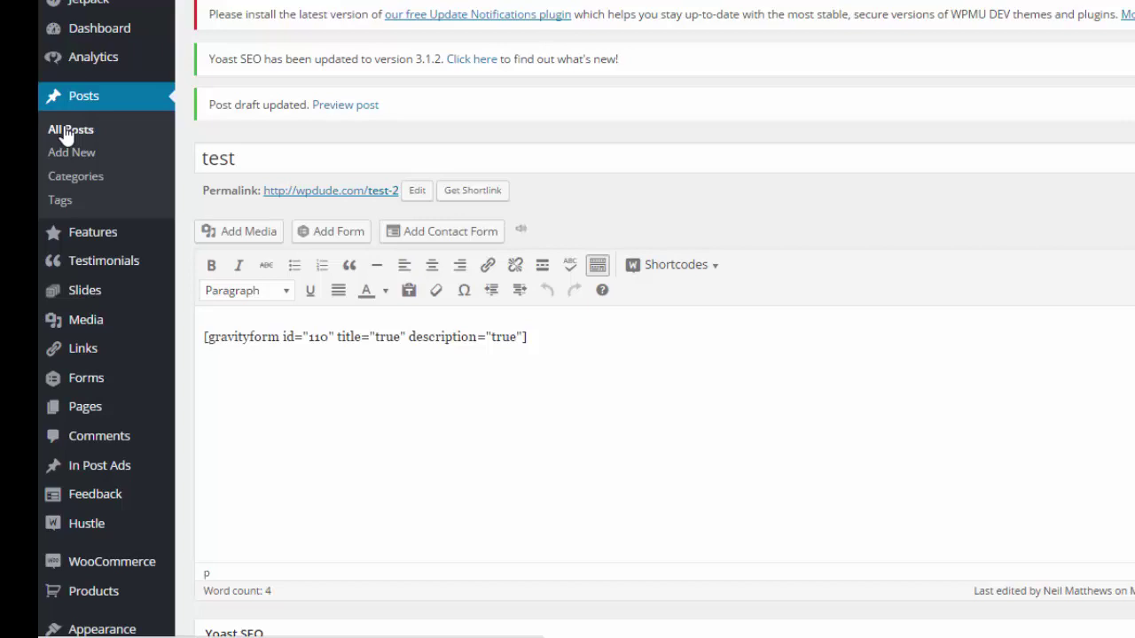
Step: Go to Posts > All Posts to find the new 'blog post from GF' draft
{"action": "left_click", "coordinate": [65, 130]}
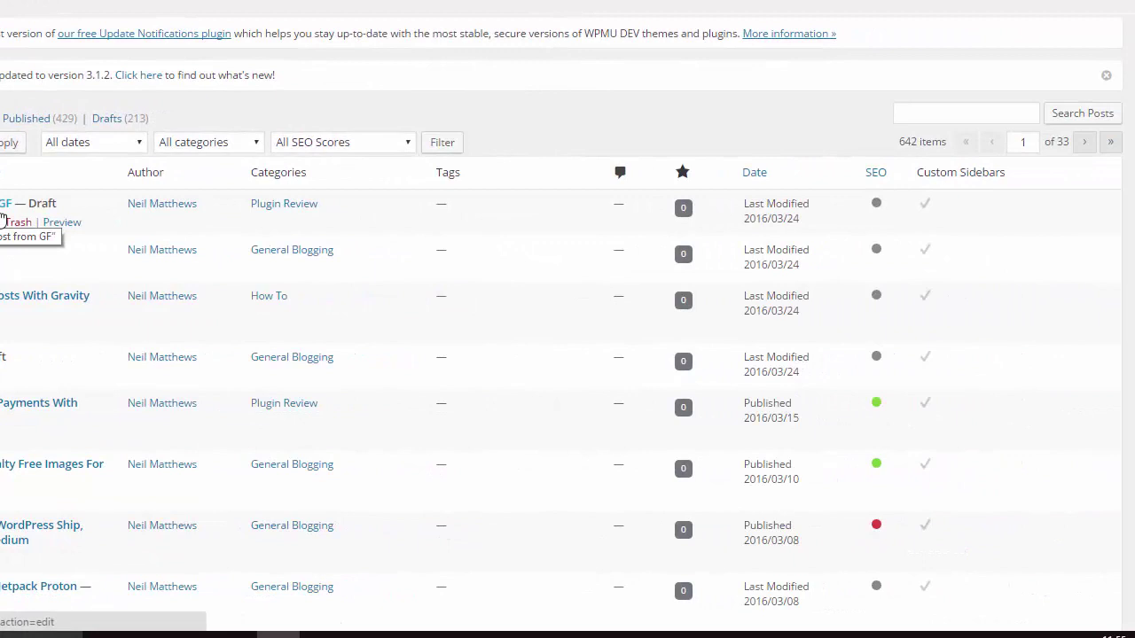
Step: Open the 'blog post from GF' draft's preview in a new tab
{"action": "right_click", "coordinate": [72, 224]}
{"action": "left_click", "coordinate": [105, 241]}
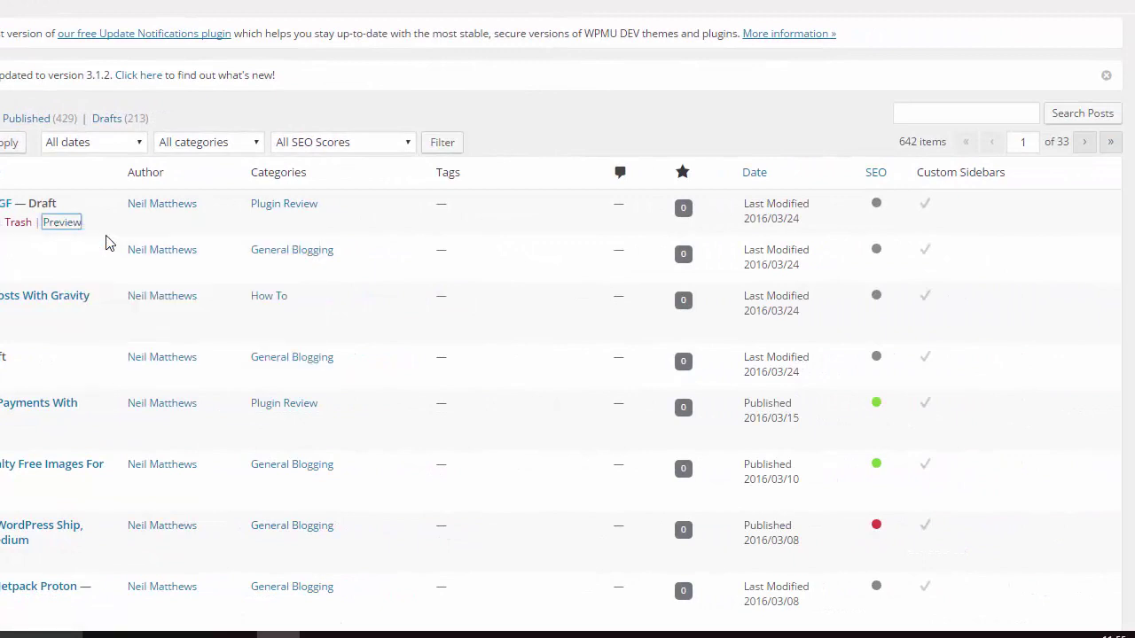